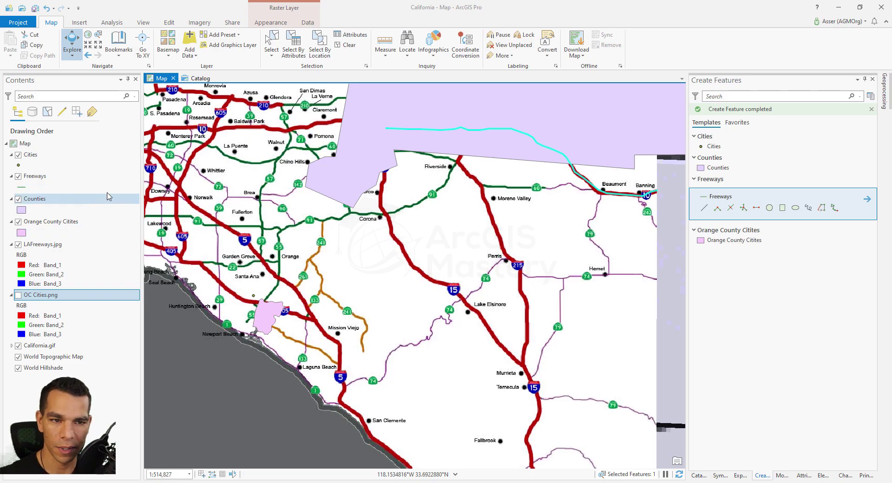
Switch the ribbon to the Edit tab to show the feature editing tools.
left_click(169, 22)
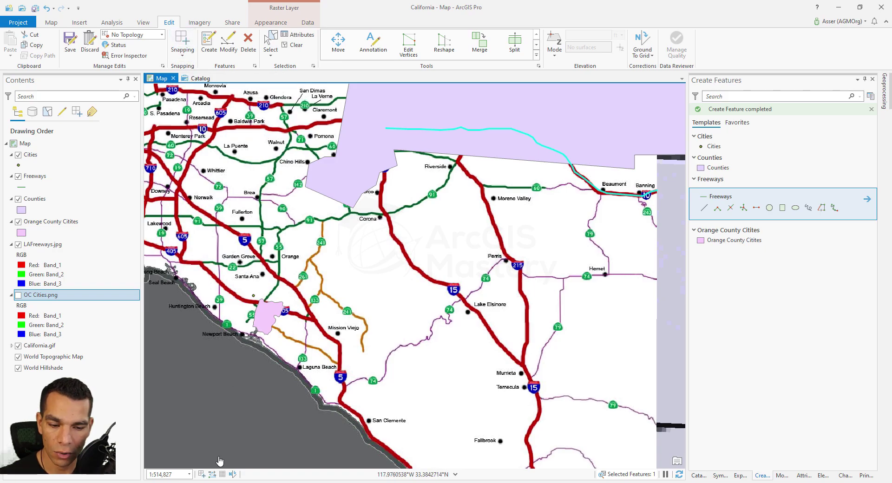
Turn snapping on in the status bar and start a new Freeways template line.
mouse_move(203, 474)
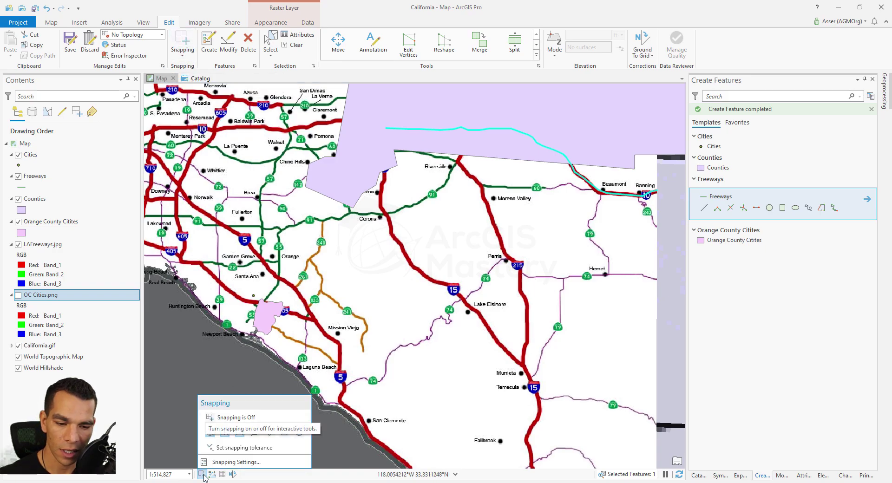
left_click(202, 474)
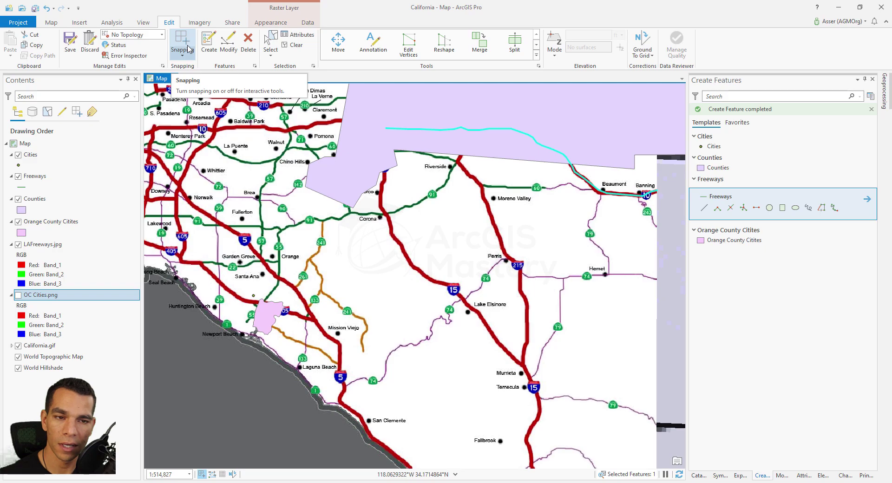
left_click(188, 48)
left_click(184, 51)
left_click(184, 47)
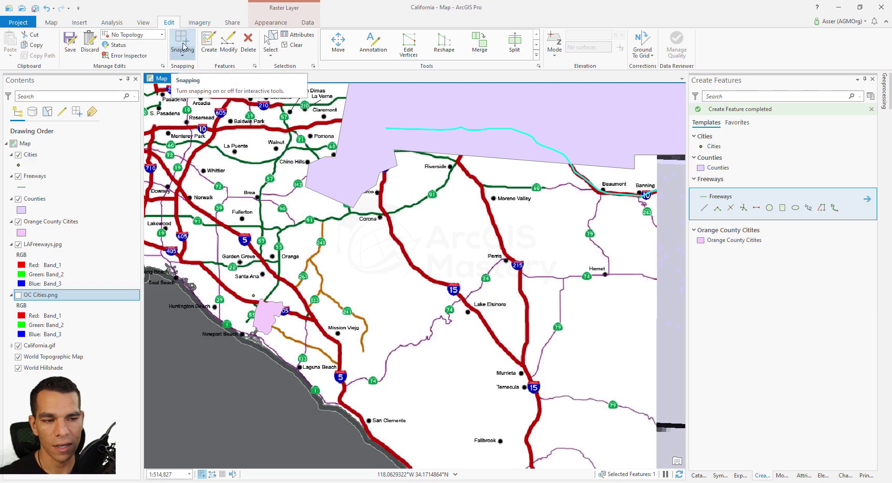
left_click(704, 205)
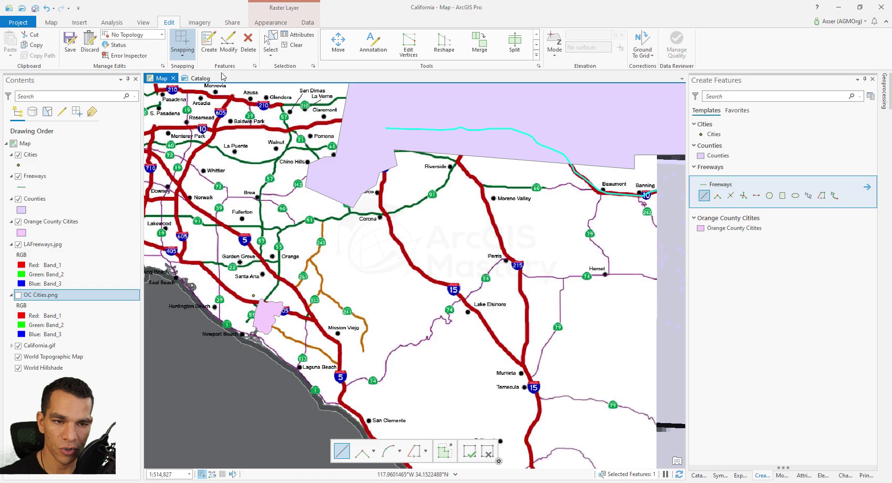
Show the snapping options with the point, vertex, midpoint and tangent snap types.
left_click(182, 57)
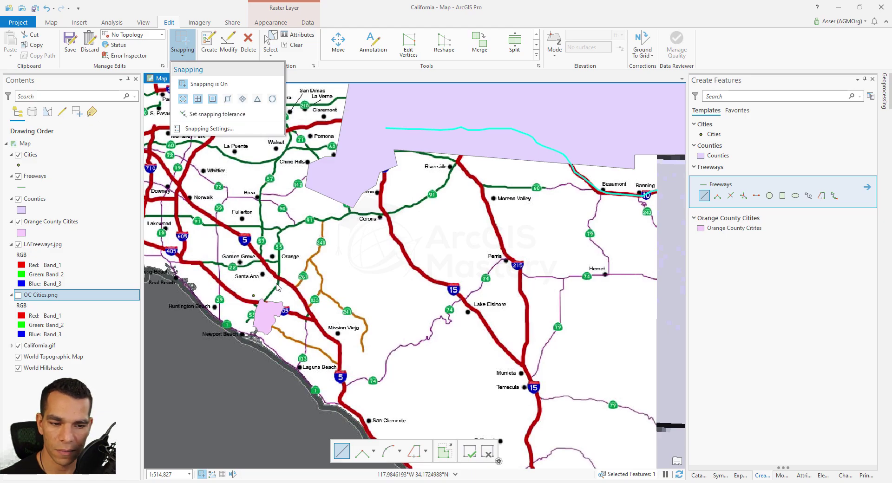
Close the snapping options and zoom around to see snap tips on city vertices and freeway endpoints.
left_click(704, 196)
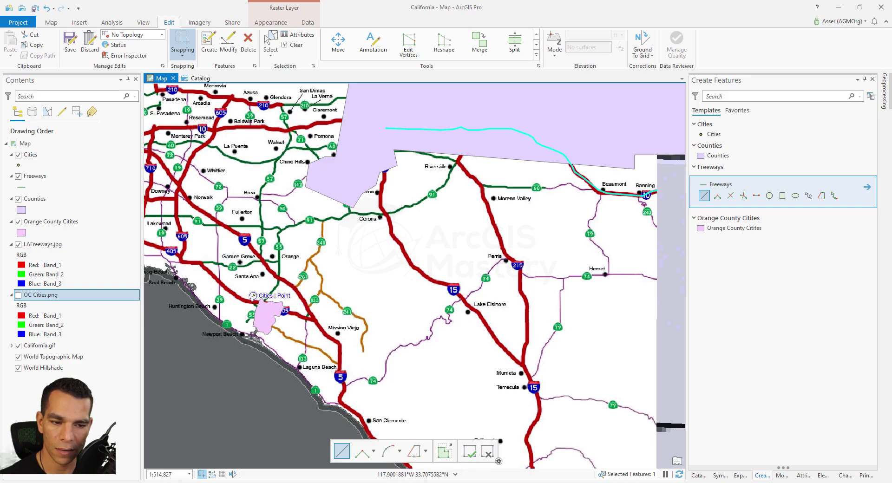
scroll(252, 295, "down", 3)
scroll(252, 296, "up", 7)
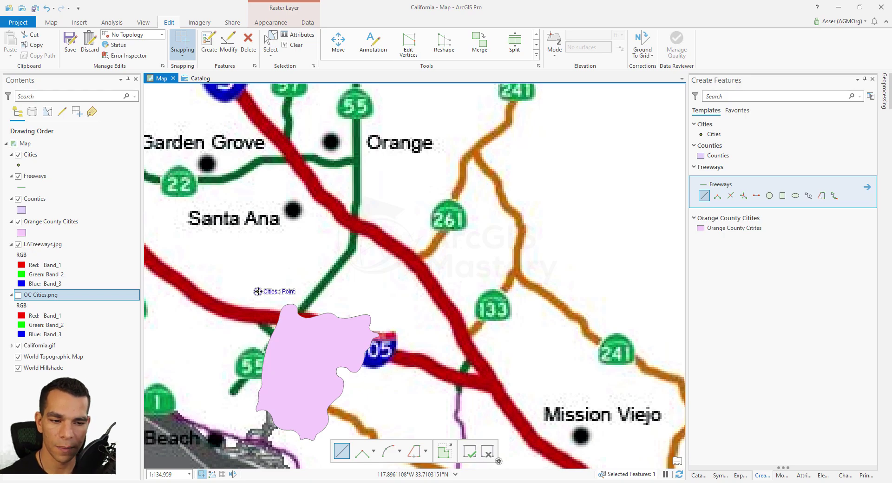
scroll(258, 291, "down", 4)
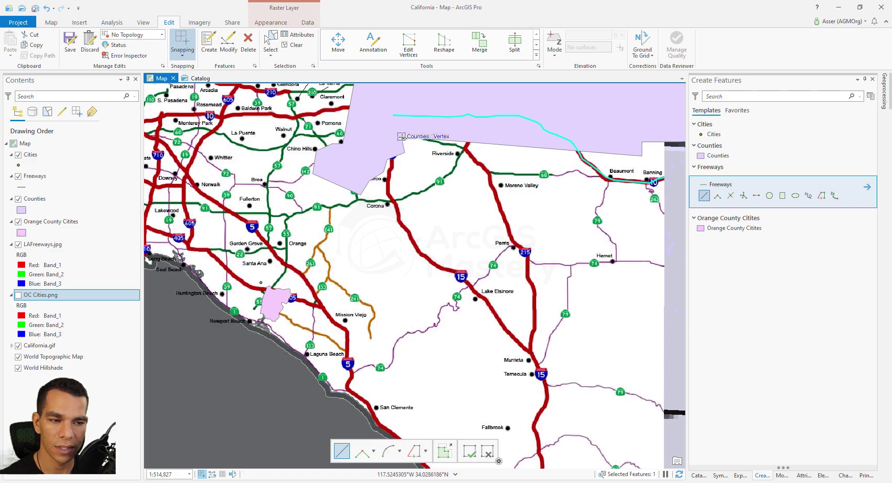
scroll(276, 309, "down", 2)
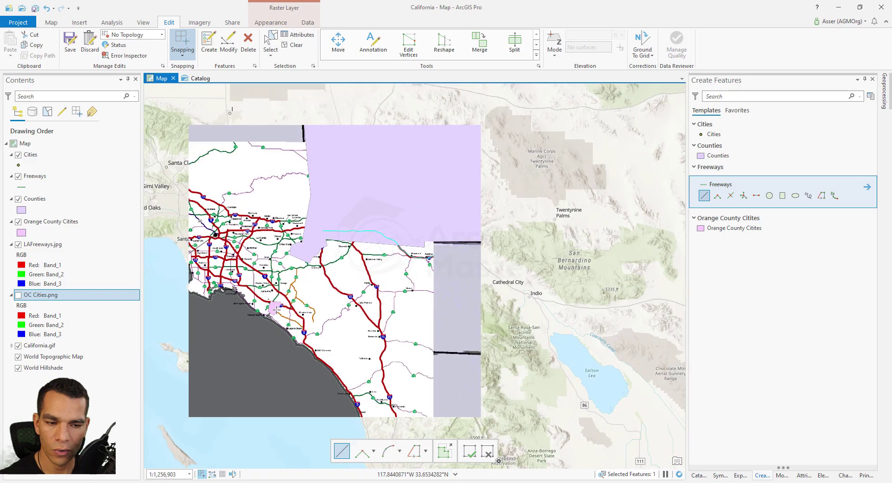
scroll(276, 309, "up", 5)
scroll(273, 317, "up", 2)
scroll(262, 340, "down", 1)
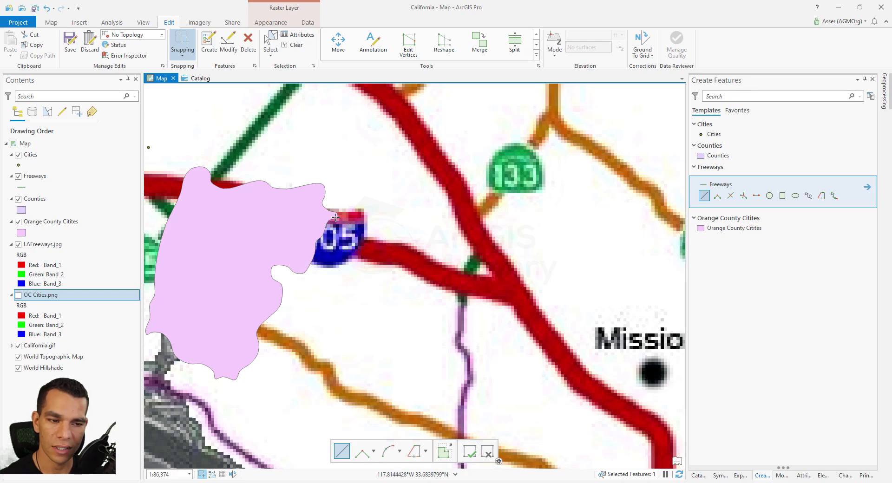
scroll(329, 202, "down", 2)
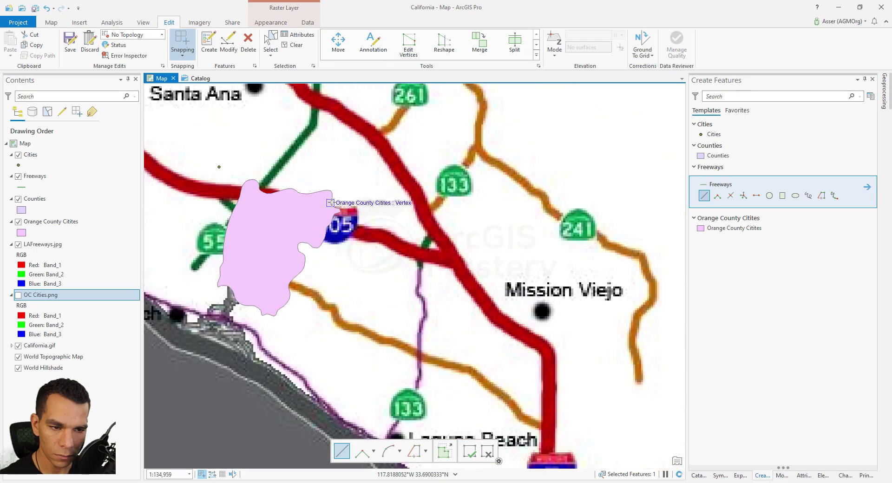
scroll(339, 212, "down", 4)
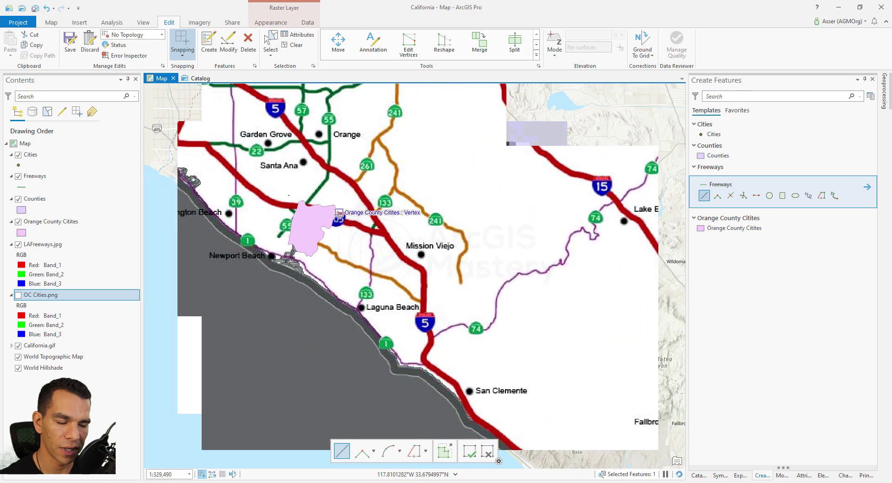
scroll(338, 212, "down", 4)
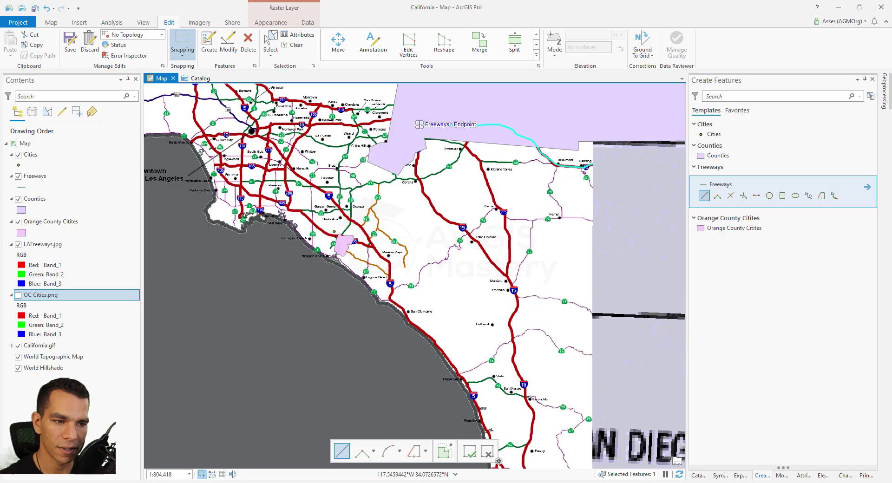
Snap the first vertex to the cyan freeway's endpoint, then review and dismiss the Snap To Feature options.
left_click(419, 124)
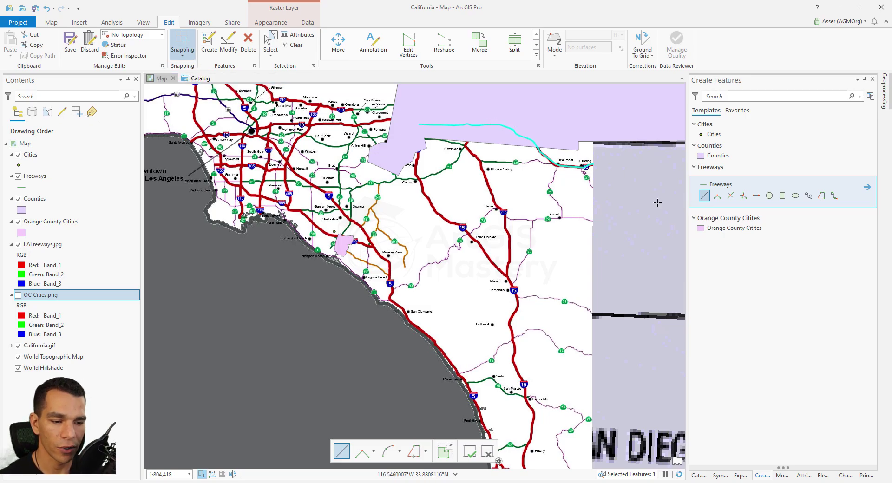
right_click(378, 172)
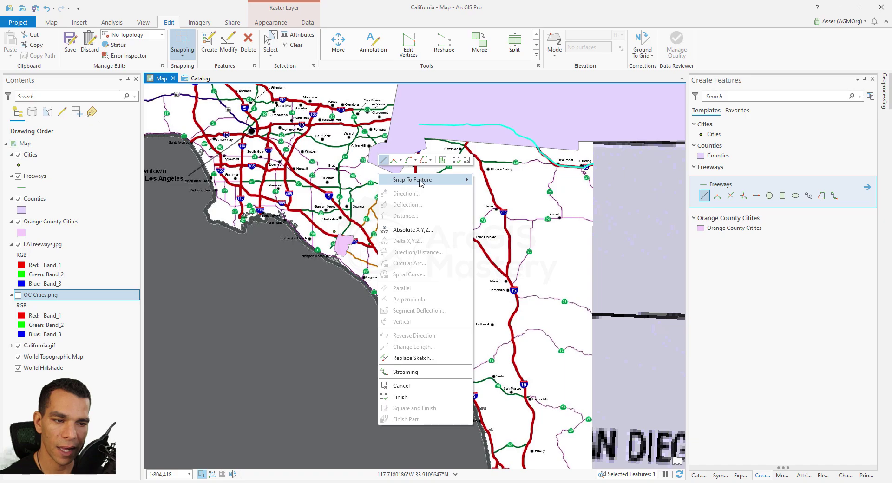
mouse_move(422, 183)
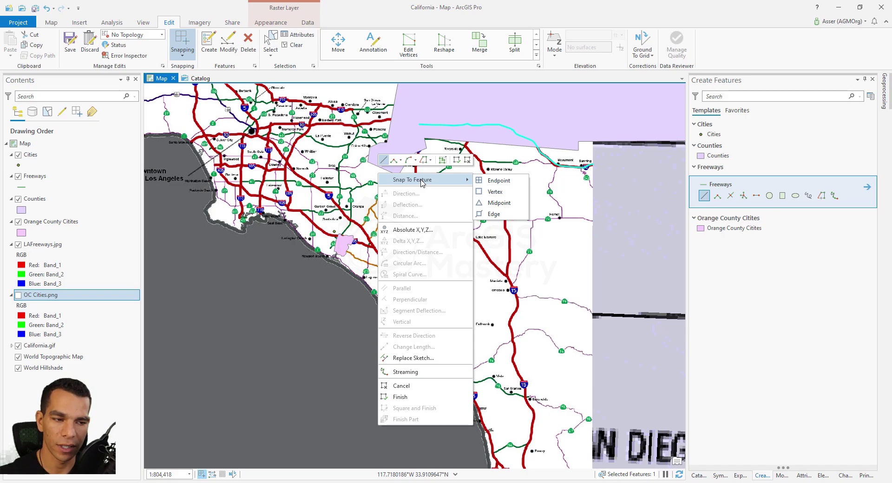
key("Escape")
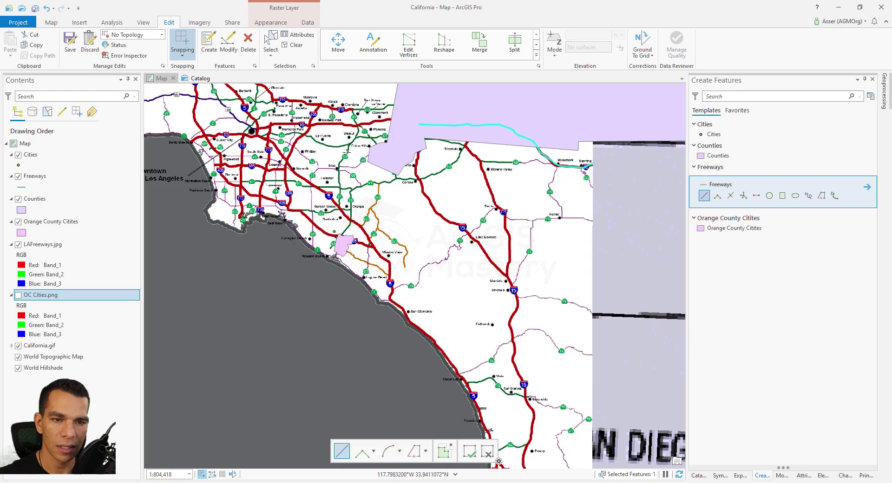
Zoom in near Santa Ana and start the interactive snapping tolerance tool, reading 10 px.
left_click(185, 57)
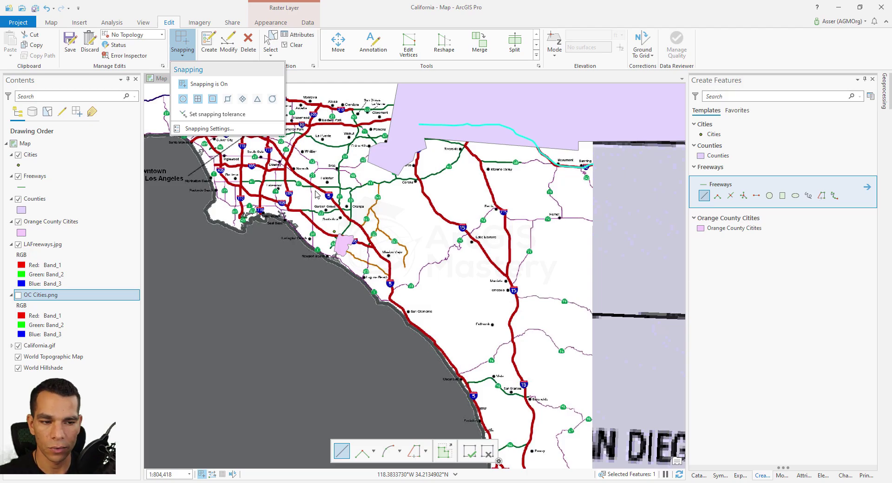
scroll(316, 194, "down", 3)
scroll(343, 242, "up", 5)
scroll(343, 242, "up", 2)
scroll(375, 240, "up", 2)
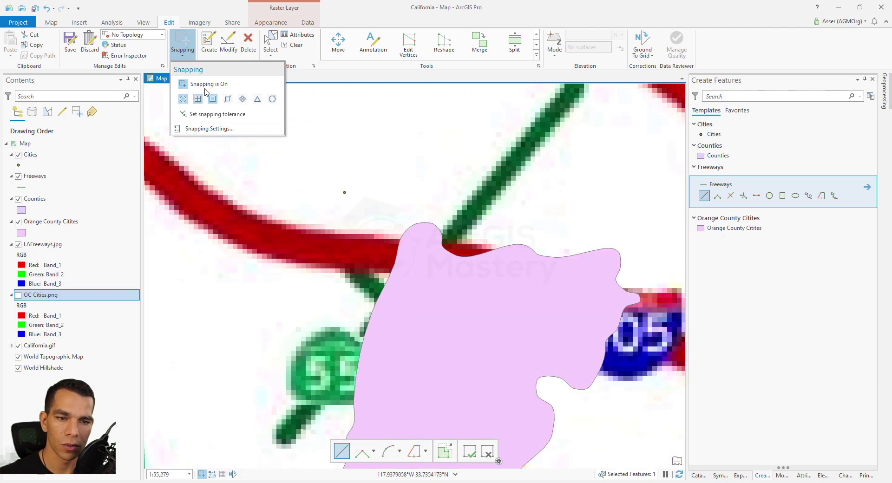
left_click(240, 116)
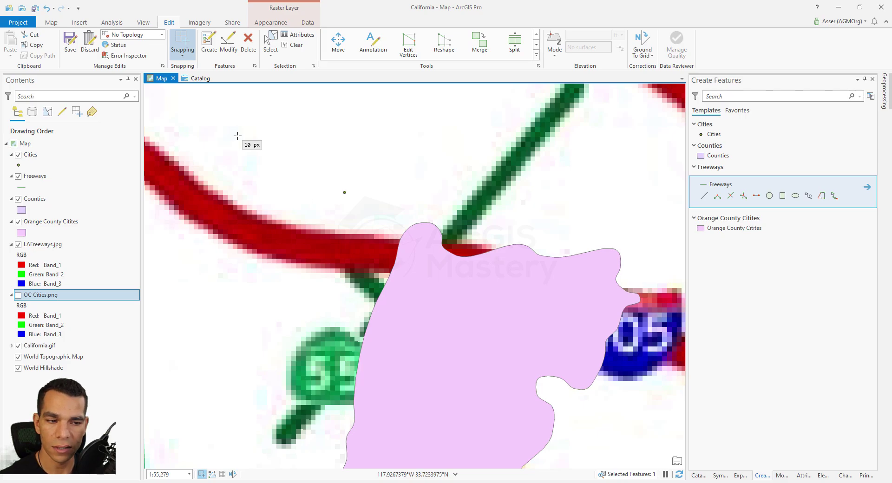
Draw a circle on the map to set the snapping tolerance to 35 px.
mouse_move(288, 141)
left_mouse_down()
mouse_move(306, 162)
mouse_move(296, 153)
left_mouse_up()
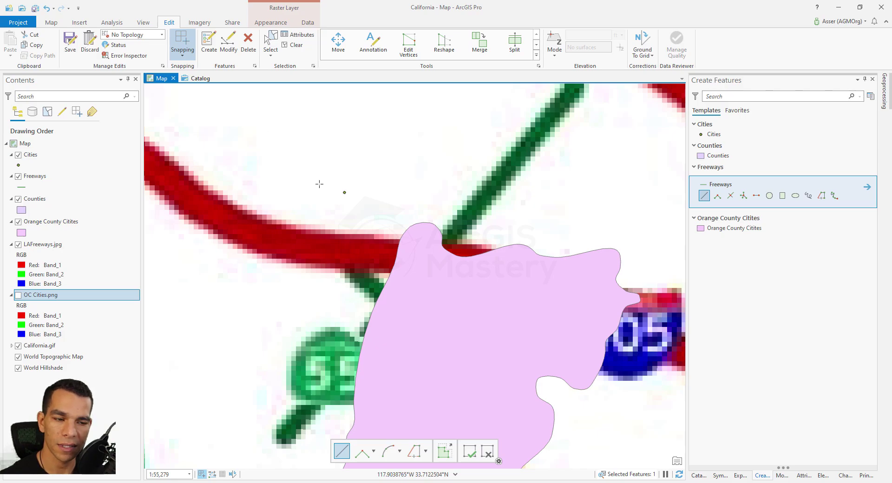
In Snapping Settings, set XY tolerance to 10 Pixels and the snap tip colour to red.
left_click(183, 58)
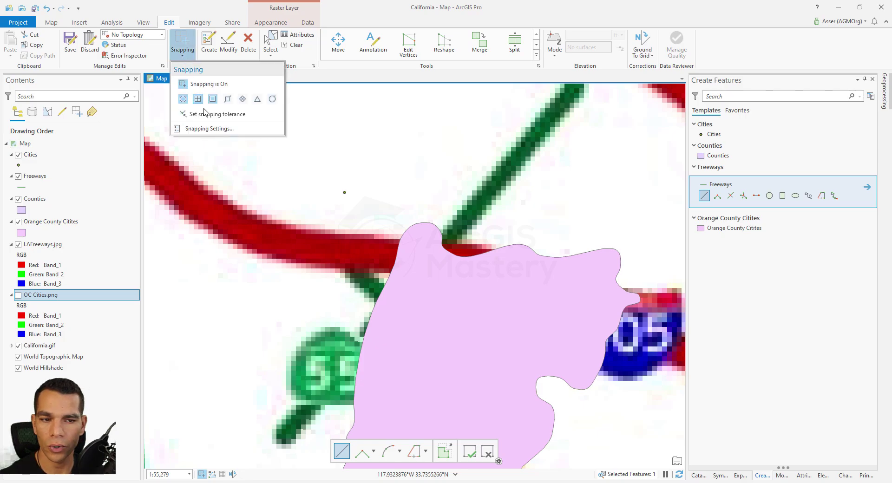
left_click(210, 129)
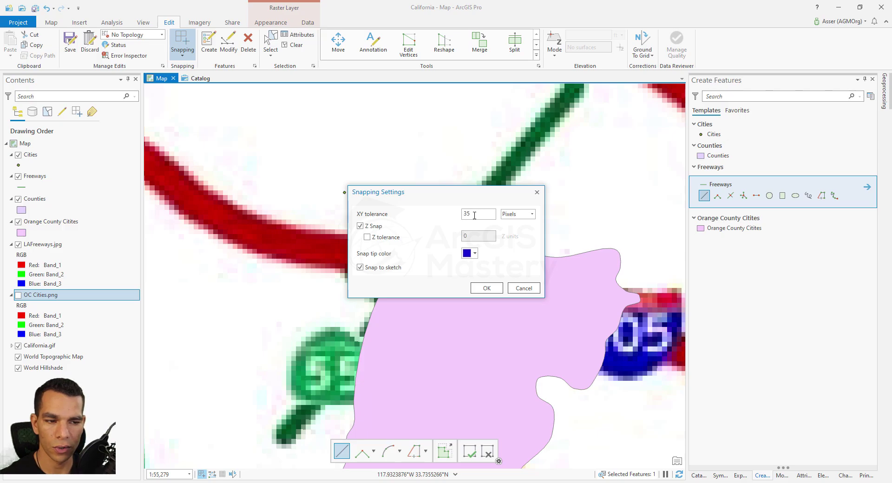
left_click_drag(478, 216, 455, 217)
type("10")
left_click(531, 214)
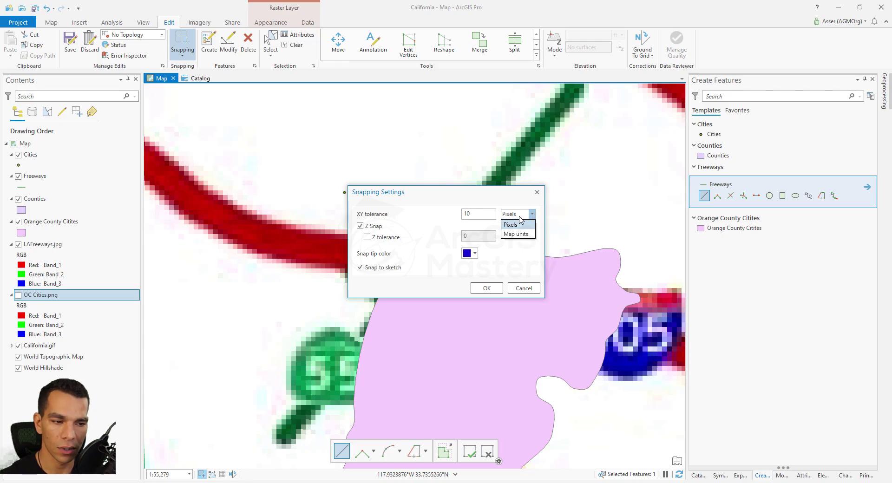
left_click(449, 227)
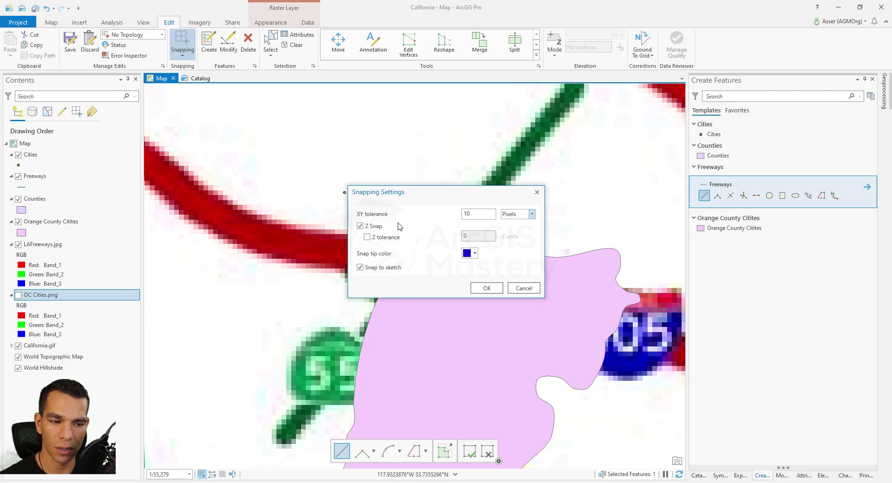
left_click(469, 253)
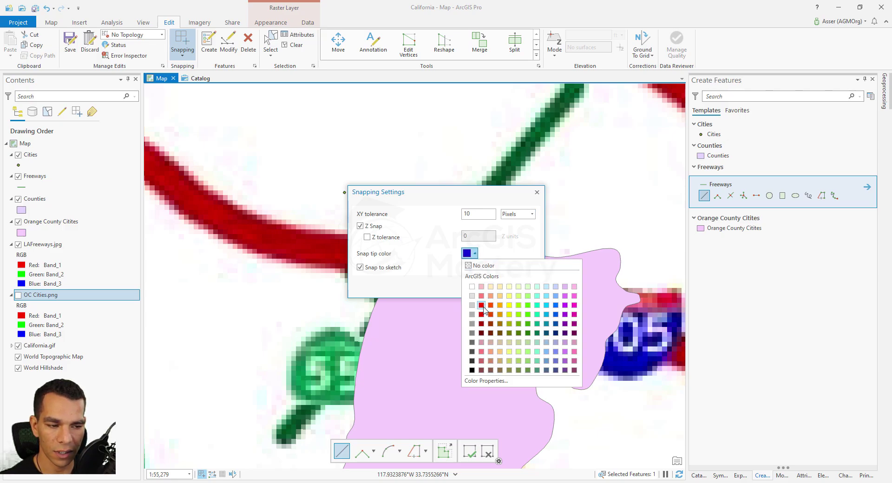
left_click(481, 305)
left_click(483, 288)
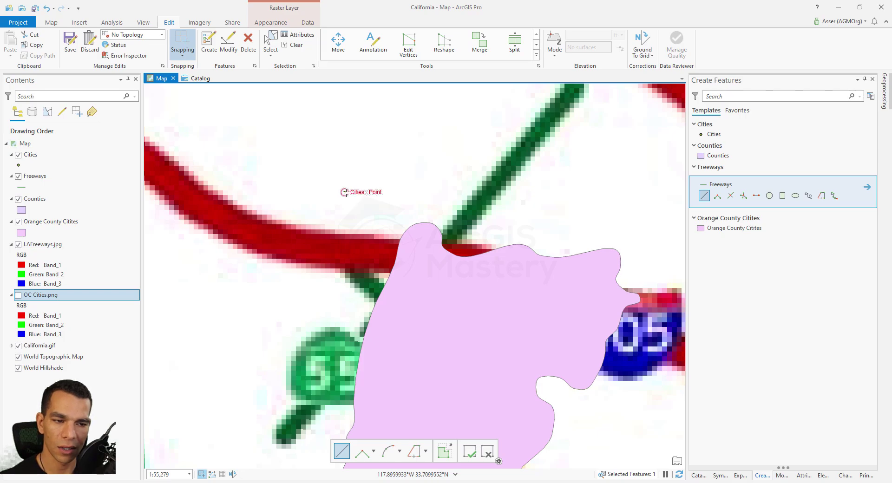
Enable Snap to sketch in the Snapping Settings.
left_click(182, 54)
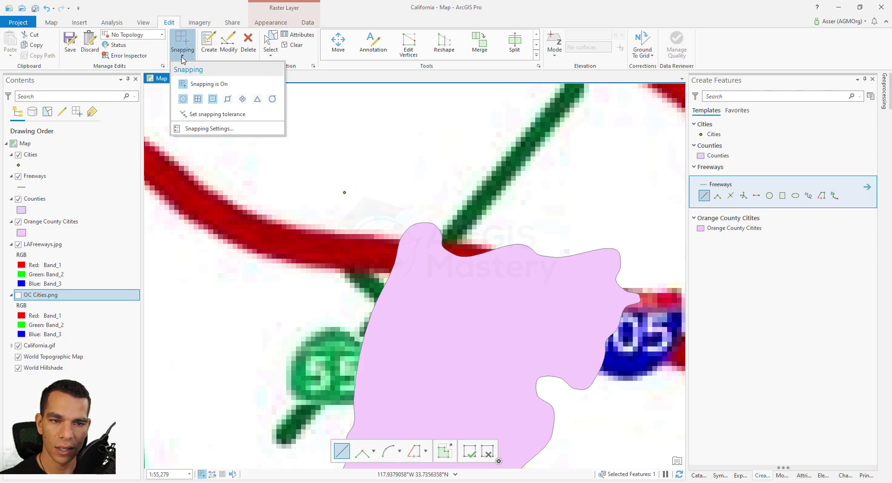
left_click(209, 129)
left_click(375, 272)
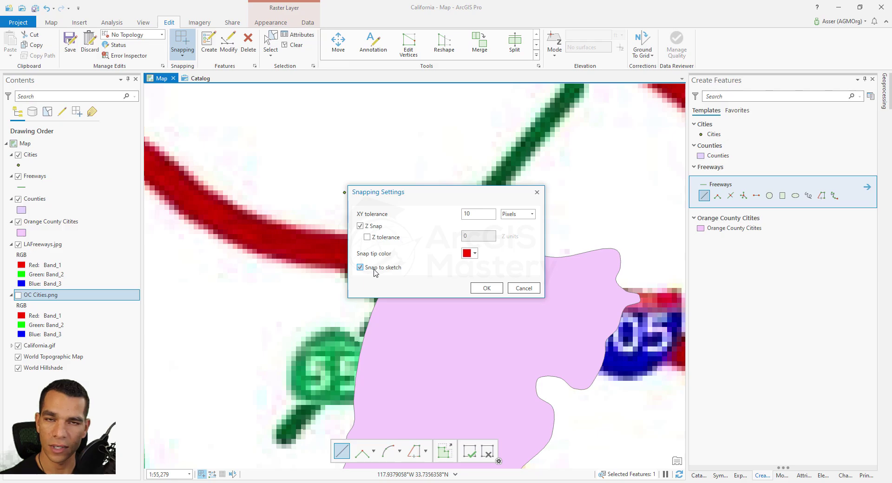
left_click(487, 288)
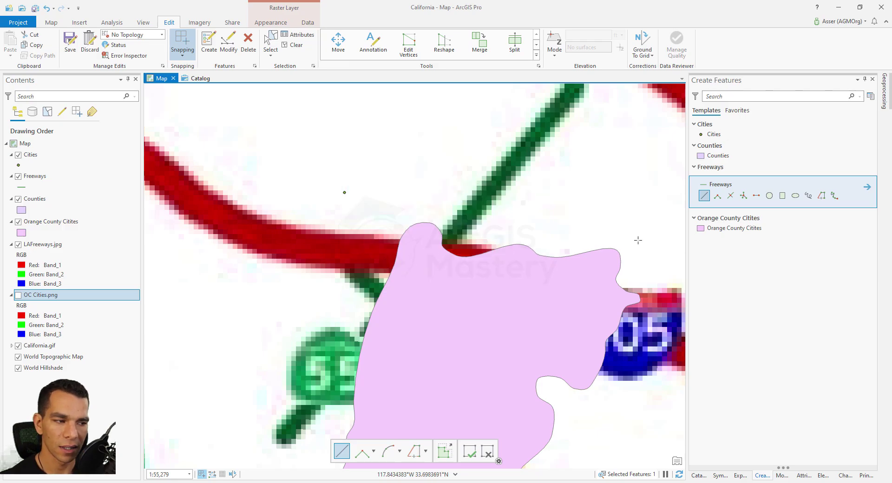
Sketch a four-vertex freeway line across the map above the red freeway.
left_click(457, 125)
left_click(405, 135)
left_click(295, 122)
left_click(246, 141)
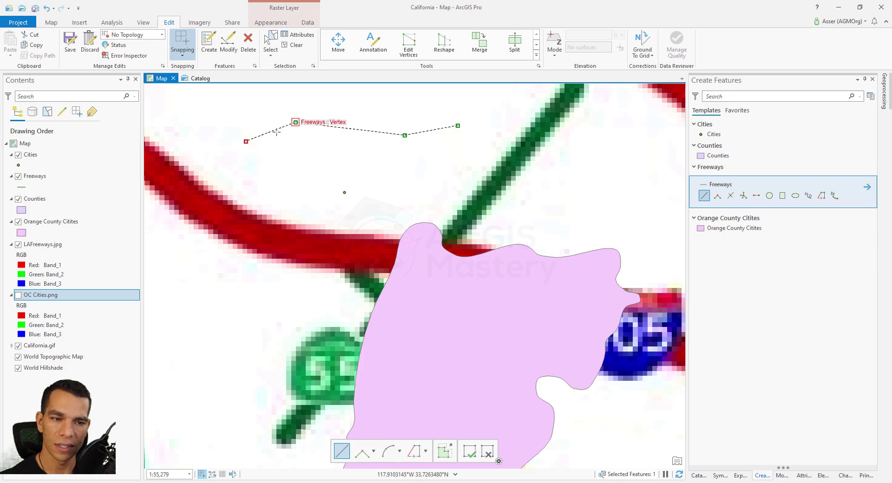
Revisit the Snap to sketch option in Snapping Settings while the freeway sketch stays unfinished.
left_click(182, 53)
left_click(191, 118)
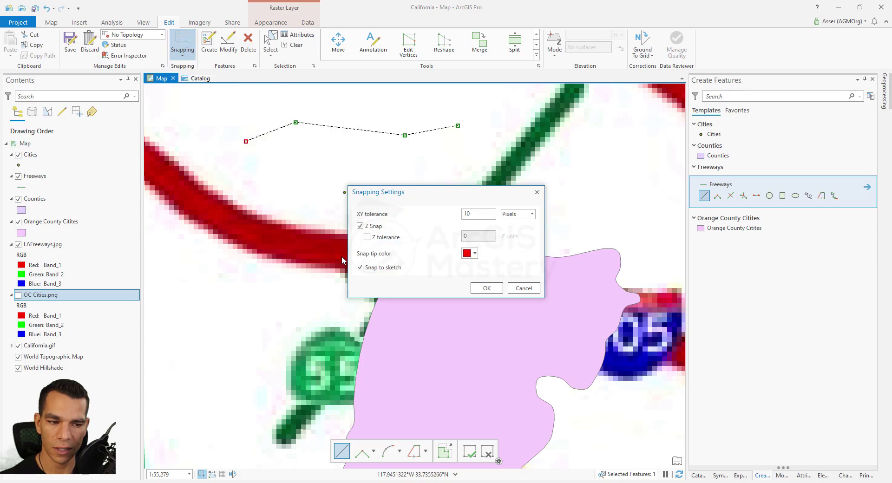
left_click(486, 287)
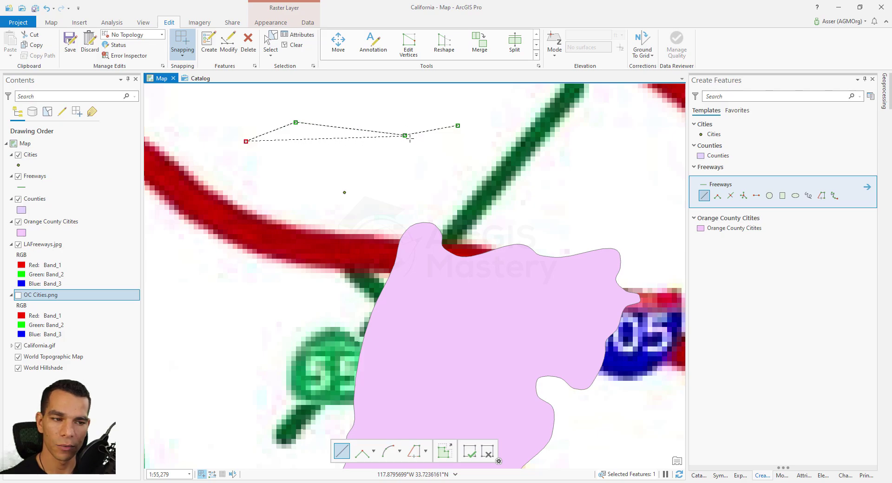
left_click(182, 52)
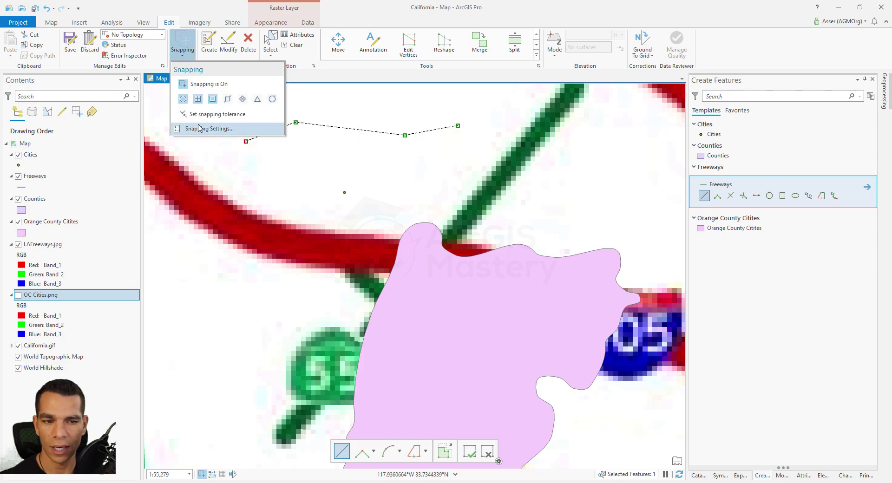
left_click(200, 129)
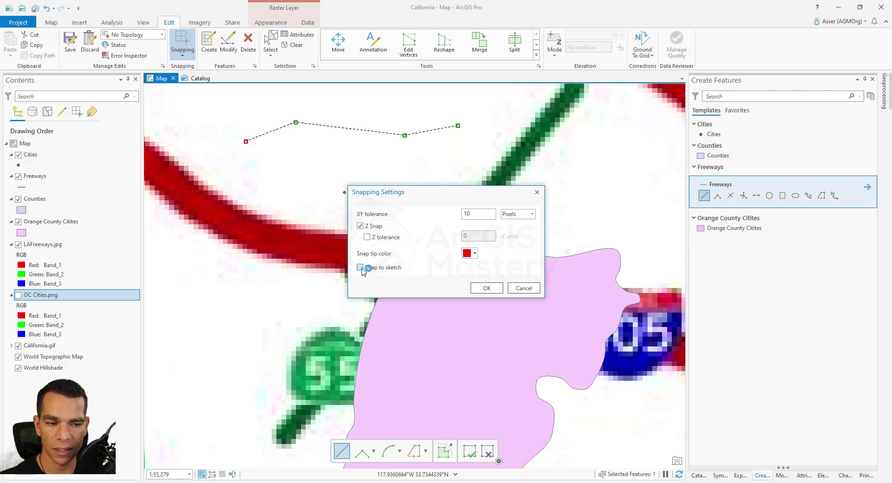